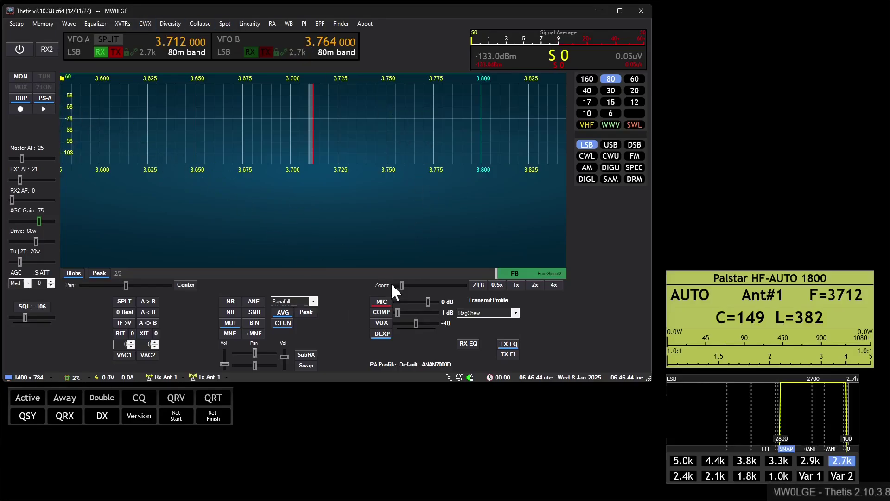
- Choose Setup > Setup from the menu bar to bring up the radio configuration window
{"action": "left_click", "coordinate": [20, 23]}
{"action": "left_click", "coordinate": [29, 33]}
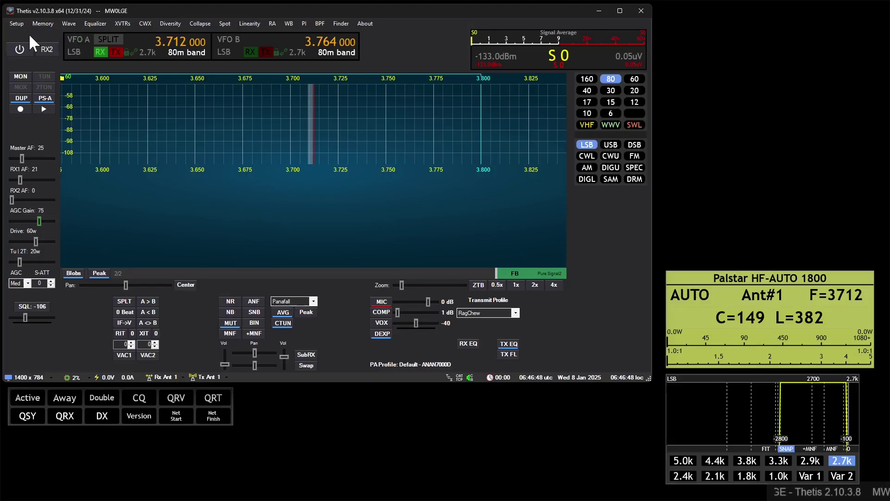
- On the Transmit page, toggle the TX profile save-item highlighting on and then off
{"action": "left_click", "coordinate": [324, 122]}
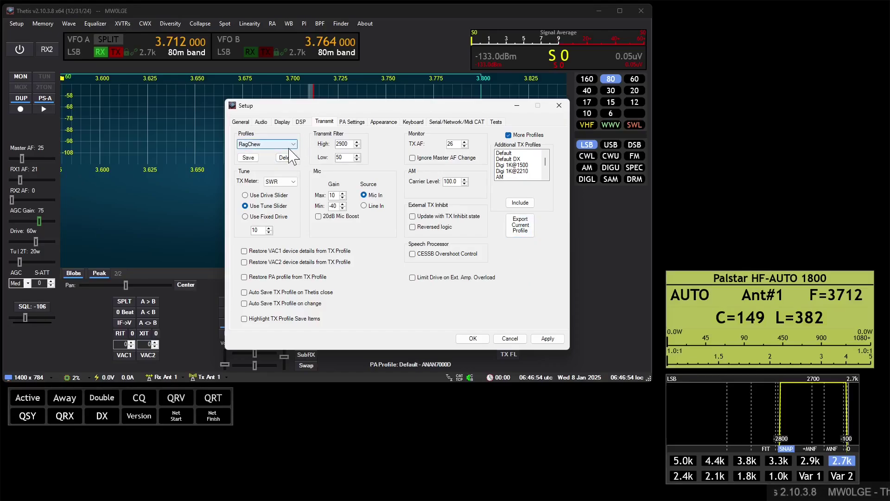
{"action": "left_click", "coordinate": [244, 319]}
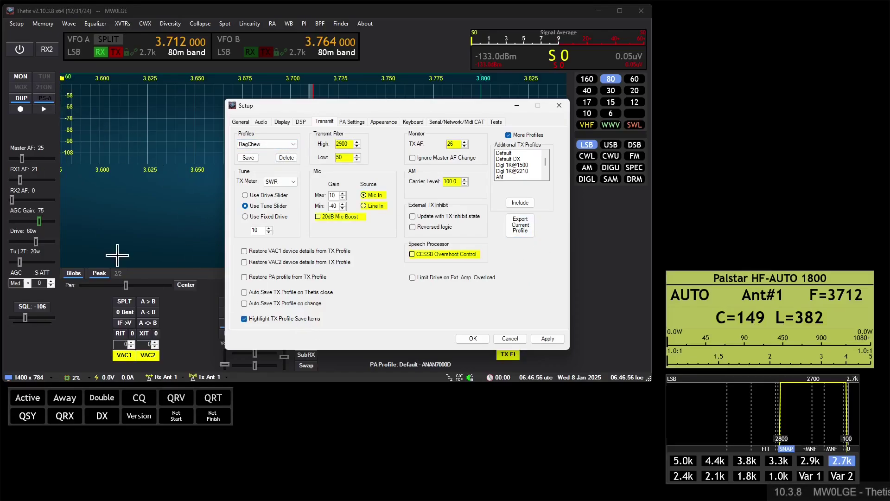
{"action": "left_click", "coordinate": [269, 319]}
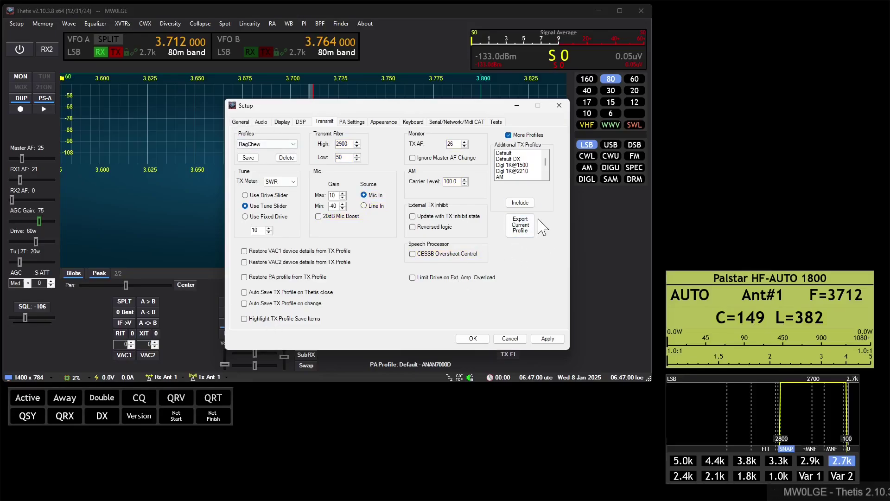
- Export the RagChew TX profile to RagChew2.xml, acknowledge the confirmations, and close Setup with OK
{"action": "left_click", "coordinate": [518, 232]}
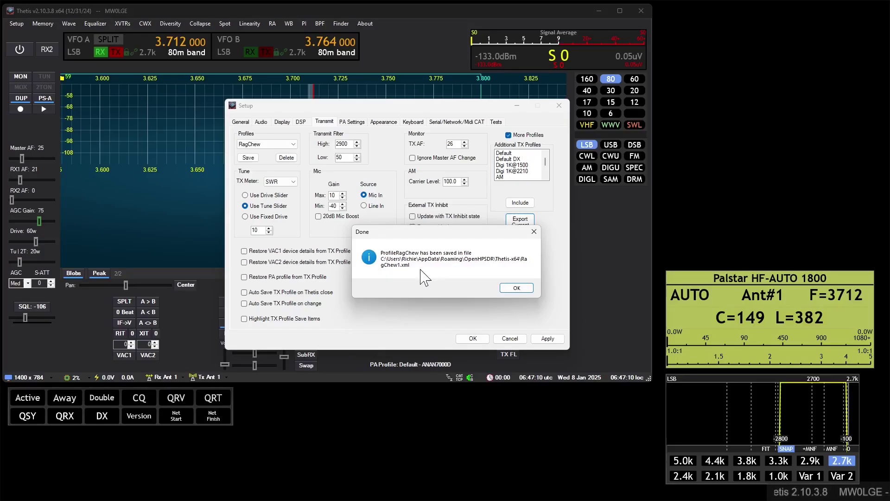
{"action": "left_click", "coordinate": [516, 288]}
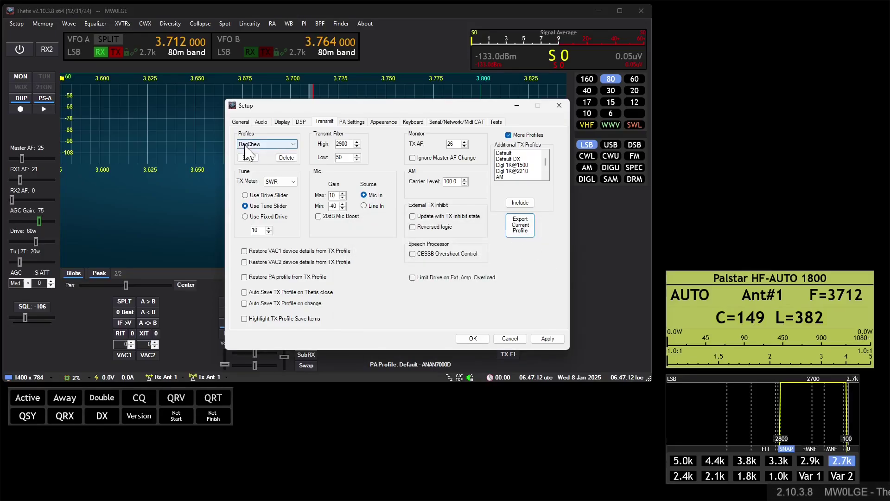
{"action": "left_click", "coordinate": [520, 225]}
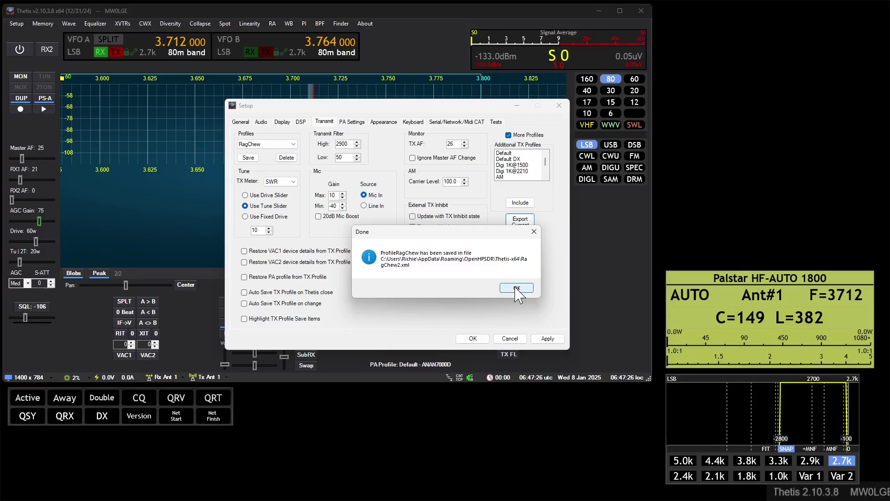
{"action": "left_click", "coordinate": [516, 289]}
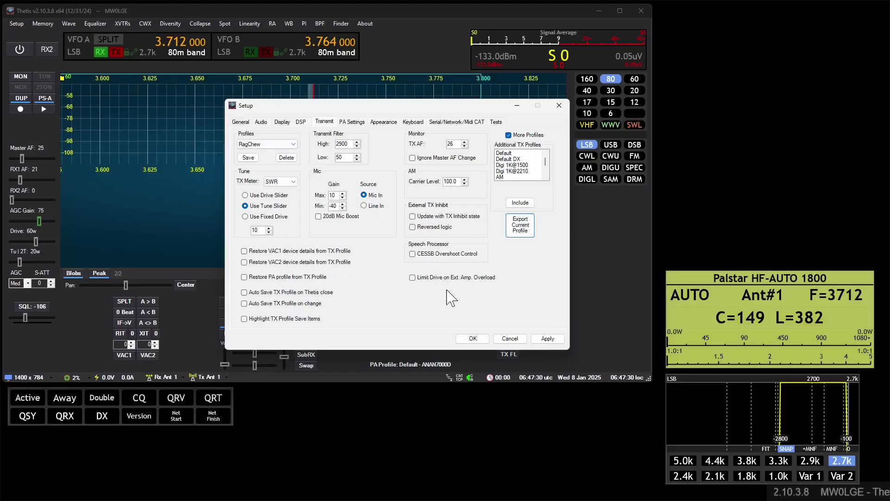
{"action": "left_click", "coordinate": [473, 339]}
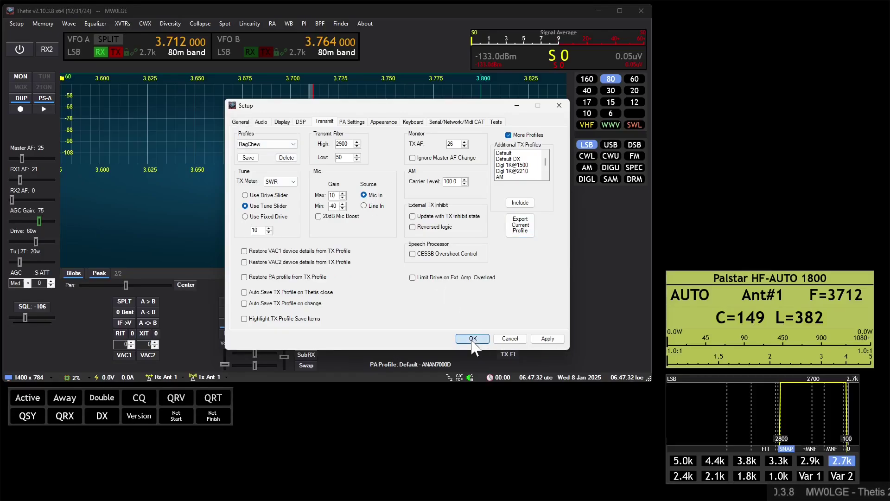
- In the Database Manager, create a new database named newnewtest
{"action": "left_click", "coordinate": [9, 23]}
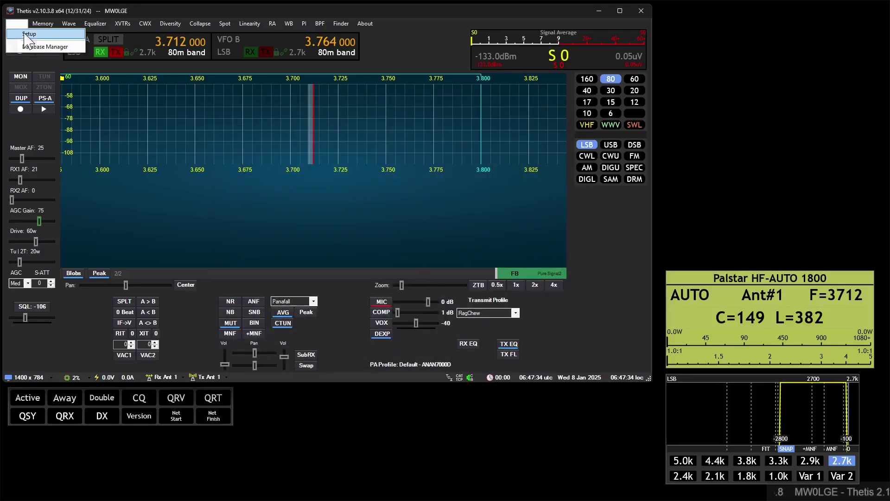
{"action": "left_click", "coordinate": [46, 46]}
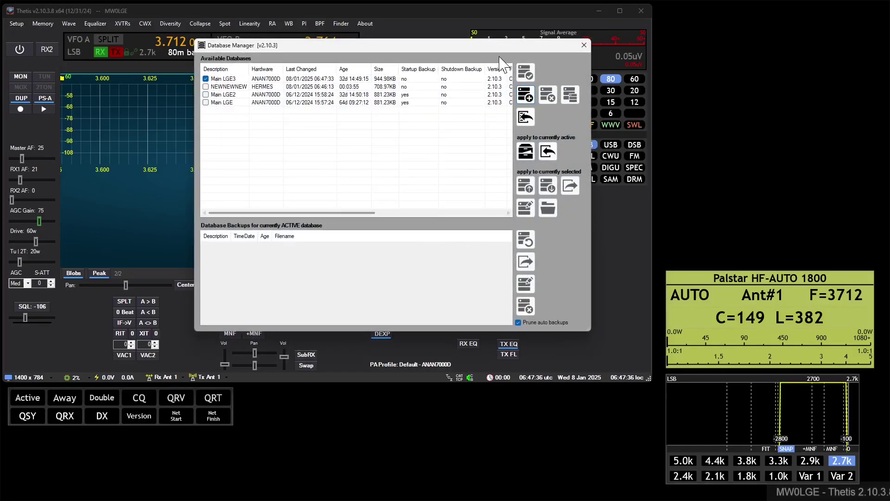
{"action": "left_click", "coordinate": [525, 96]}
{"action": "type", "text": "newnewtest"}
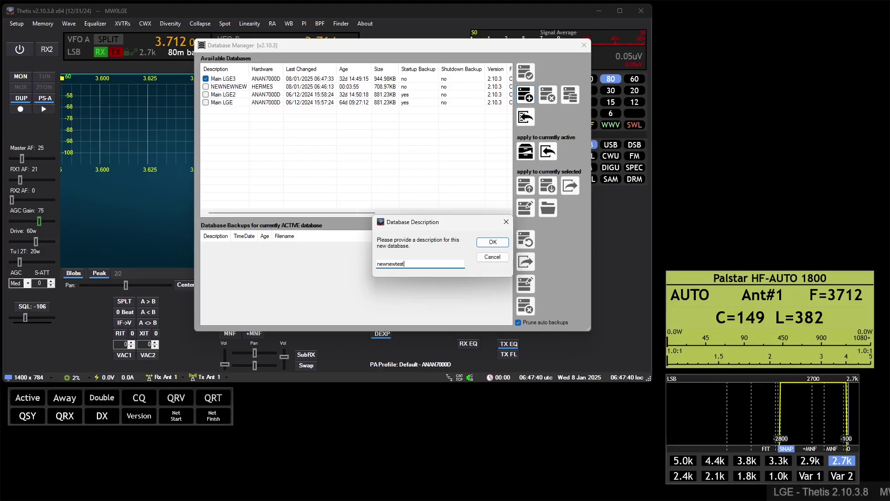
{"action": "key", "text": "Return"}
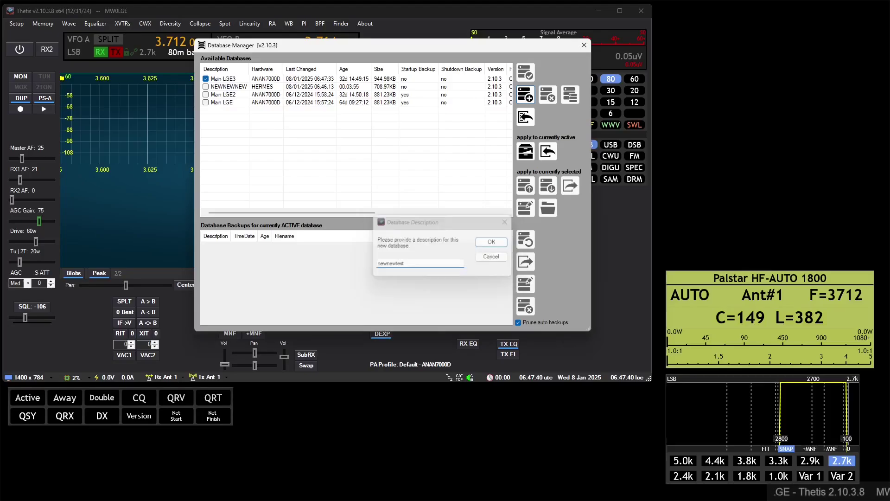
- Make the newnewtest database active and confirm restarting Thetis
{"action": "left_click", "coordinate": [215, 87]}
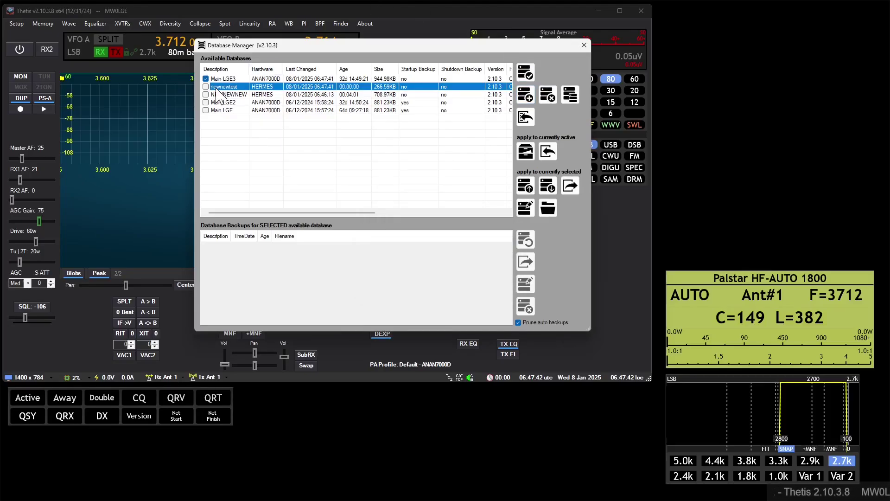
{"action": "left_click", "coordinate": [529, 78]}
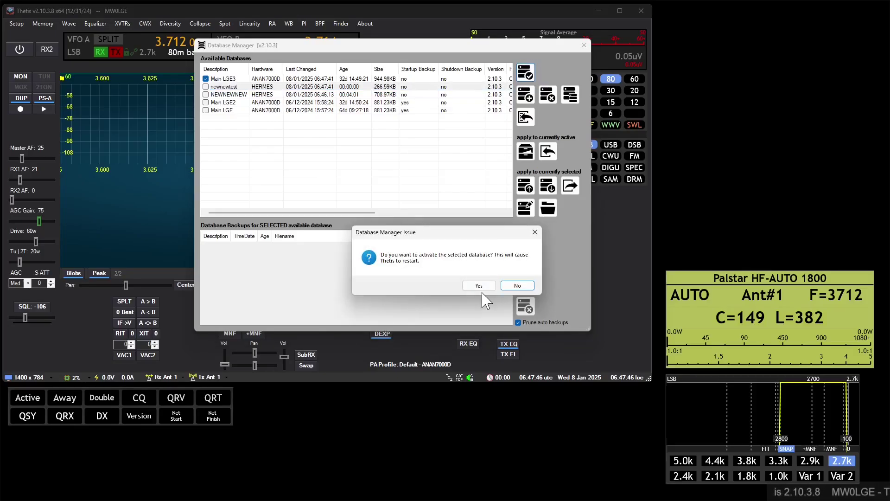
{"action": "left_click", "coordinate": [480, 285]}
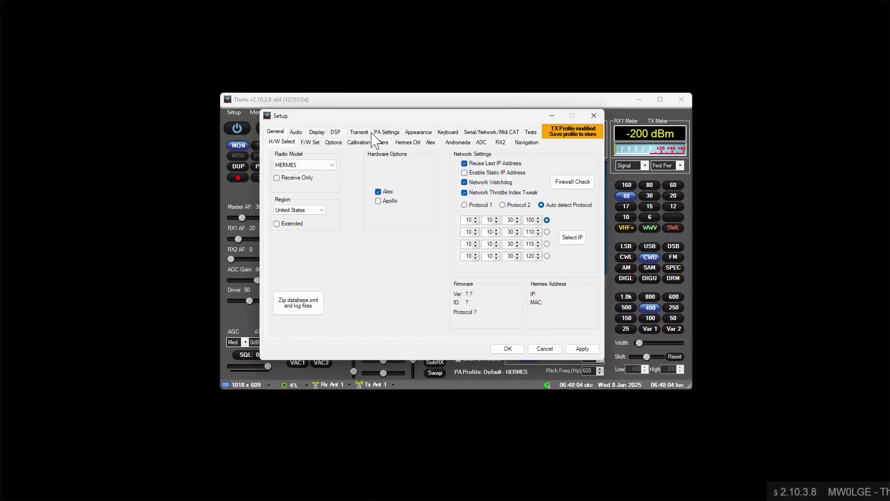
- Check the Transmit profiles list, then close Setup to return to the main radio window
{"action": "left_click", "coordinate": [360, 132]}
{"action": "left_click", "coordinate": [330, 155]}
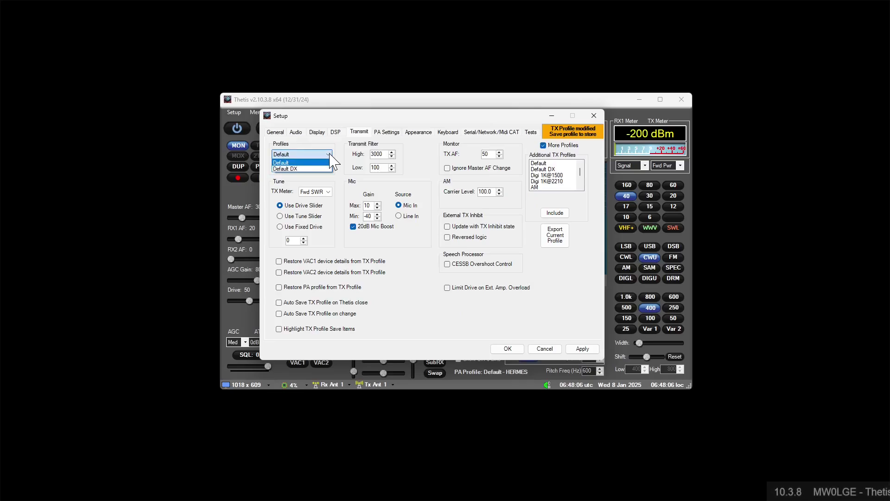
{"action": "left_click", "coordinate": [332, 162]}
{"action": "left_click", "coordinate": [594, 116]}
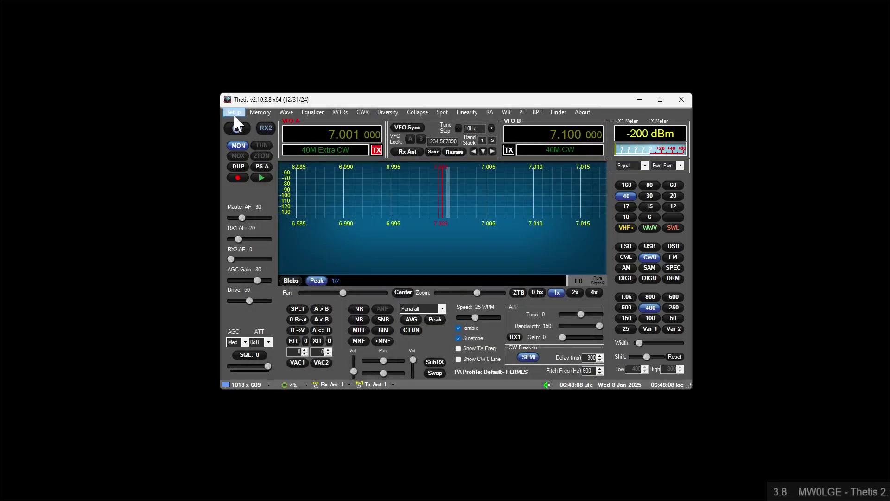
- Open the Database Manager, centre it, and start an XML import into the active database
{"action": "left_click", "coordinate": [232, 113]}
{"action": "left_click", "coordinate": [263, 136]}
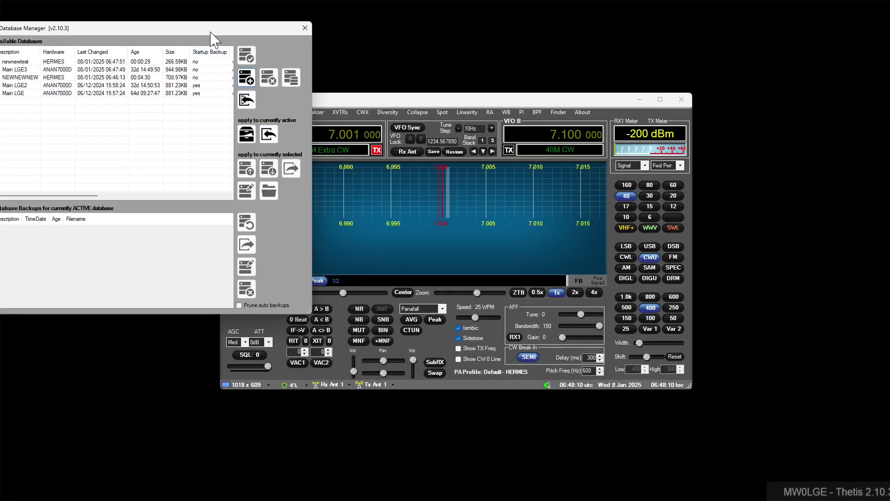
{"action": "left_click_drag", "start_coordinate": [210, 31], "coordinate": [505, 128]}
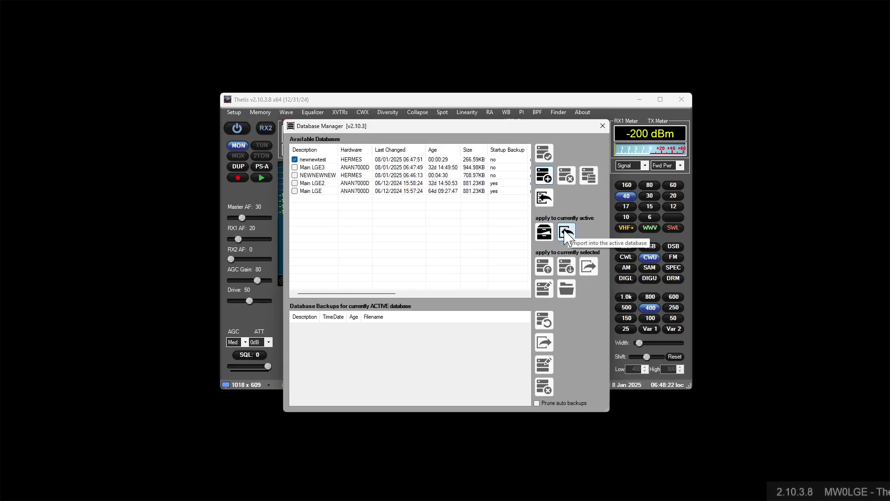
{"action": "left_click", "coordinate": [566, 233]}
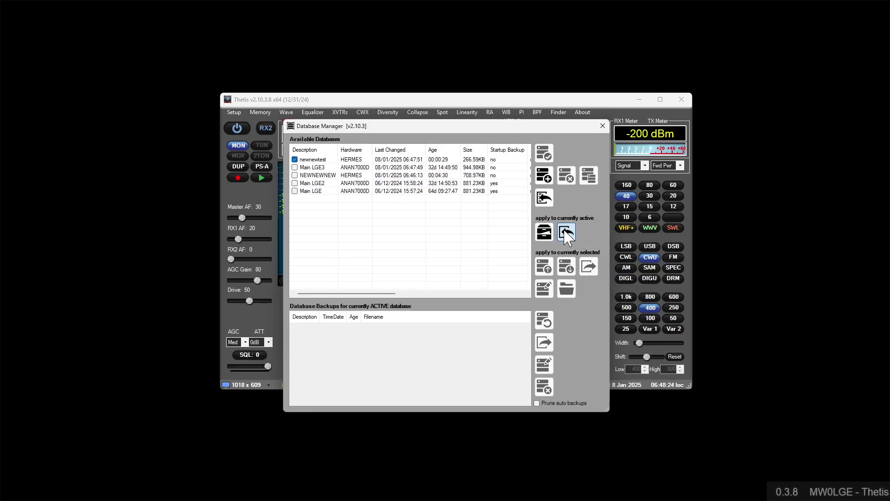
{"action": "left_click_drag", "start_coordinate": [425, 136], "coordinate": [413, 69]}
- Jump the file chooser to the AppData Roaming location using %appdata% in the path bar
{"action": "left_click", "coordinate": [311, 236]}
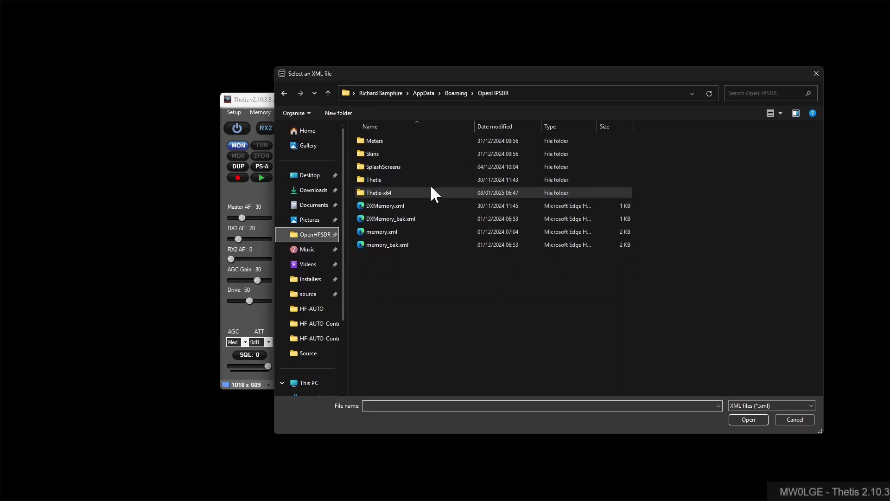
{"action": "left_click", "coordinate": [390, 190]}
{"action": "double_click", "coordinate": [391, 191]}
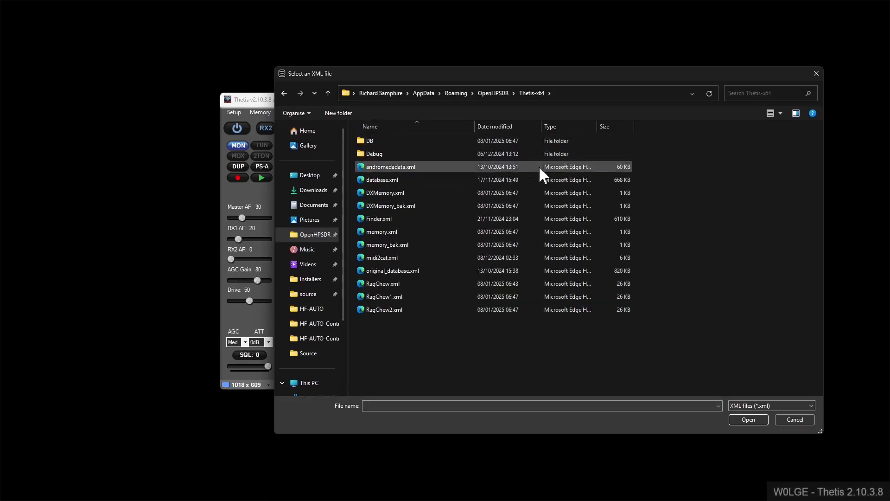
{"action": "left_click", "coordinate": [574, 92]}
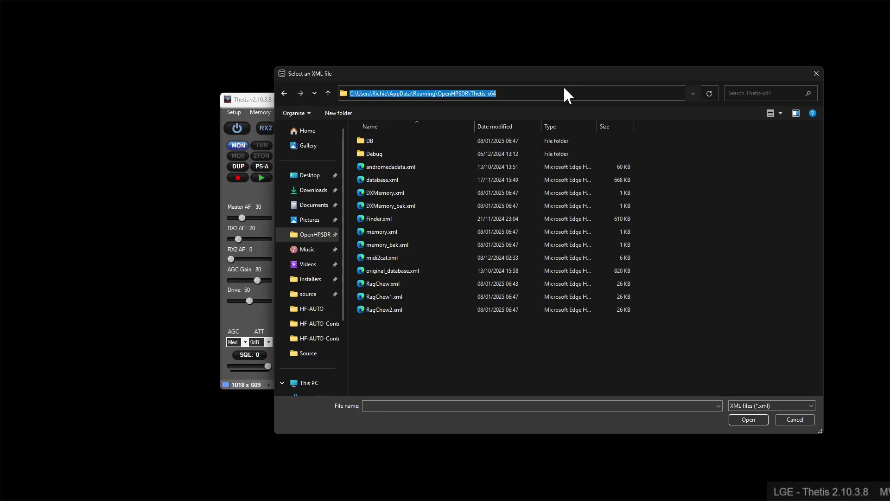
{"action": "type", "text": "%appdata%"}
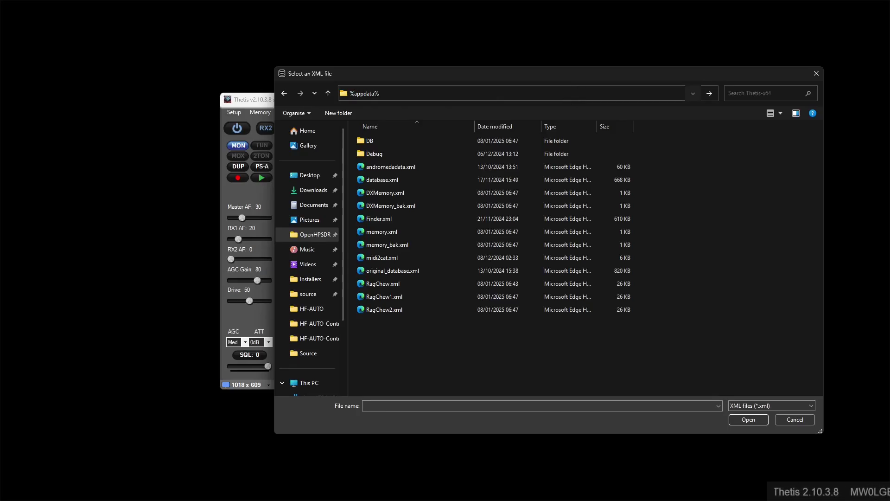
{"action": "key", "text": "Return"}
- Open OpenHPSDR\Thetis-x64 and import RagChew2.xml into the active database
{"action": "scroll", "coordinate": [420, 230], "scroll_direction": "down", "scroll_amount": 3}
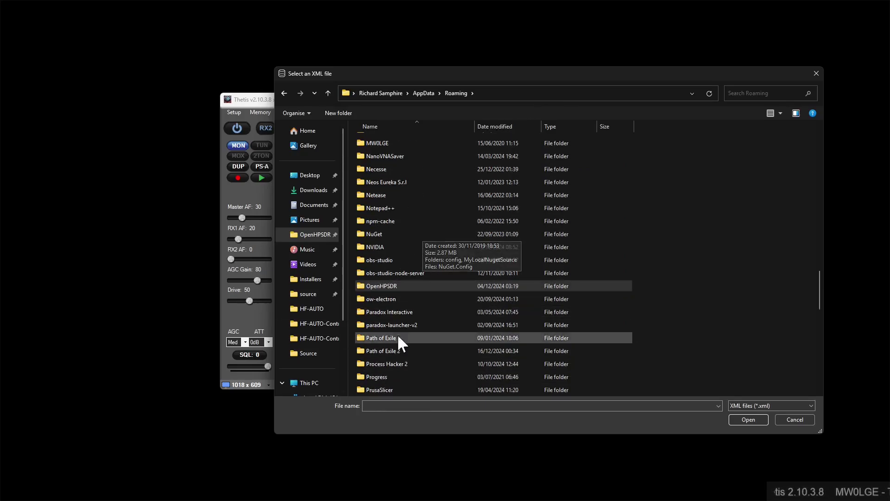
{"action": "double_click", "coordinate": [378, 286]}
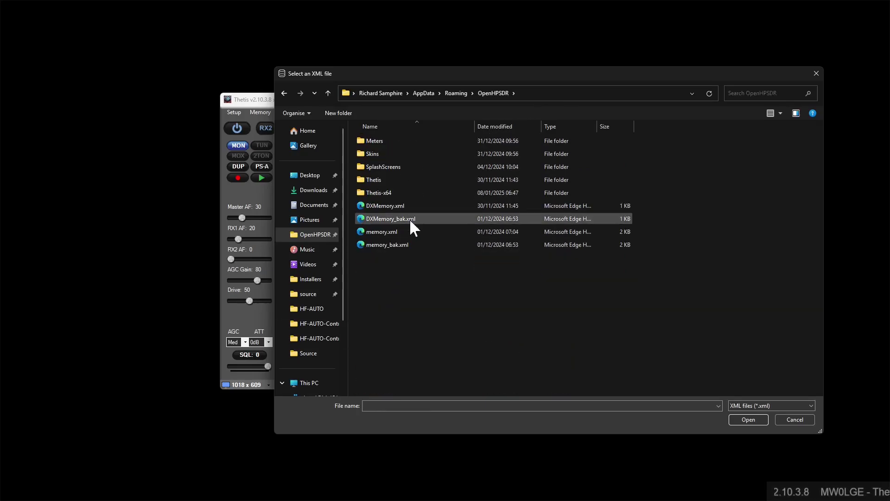
{"action": "double_click", "coordinate": [388, 190]}
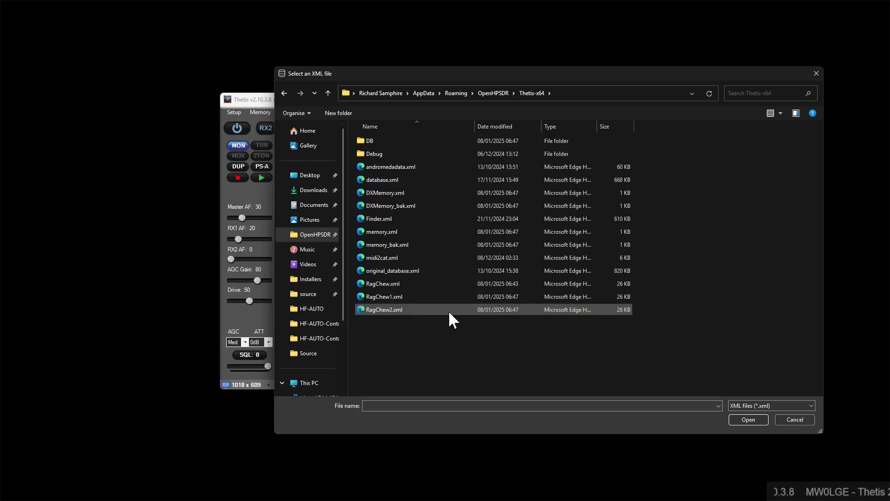
{"action": "left_click", "coordinate": [387, 307]}
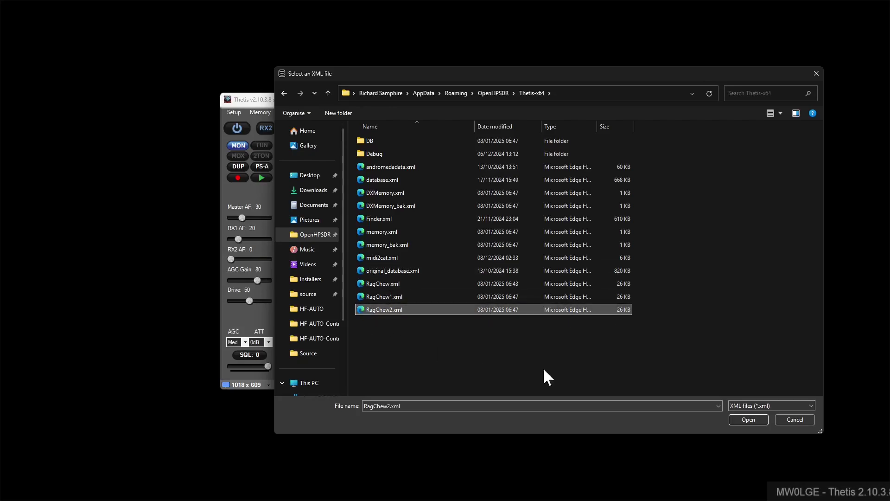
{"action": "left_click", "coordinate": [738, 419]}
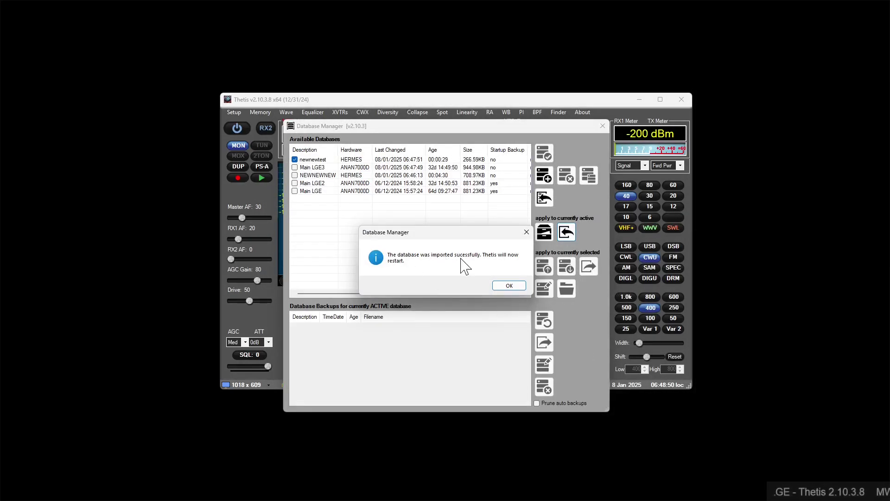
- Acknowledge the successful-import message so Thetis restarts on the imported database
{"action": "left_click", "coordinate": [506, 285]}
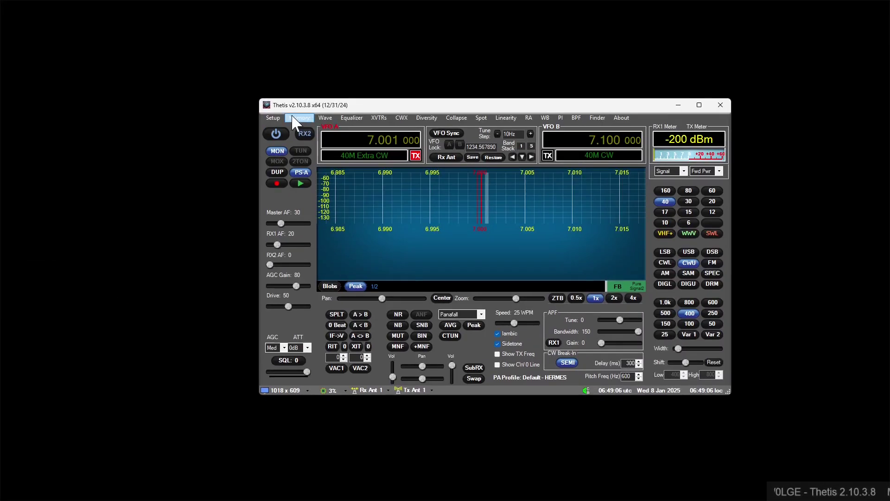
{"action": "left_click", "coordinate": [274, 117]}
{"action": "left_click", "coordinate": [293, 131]}
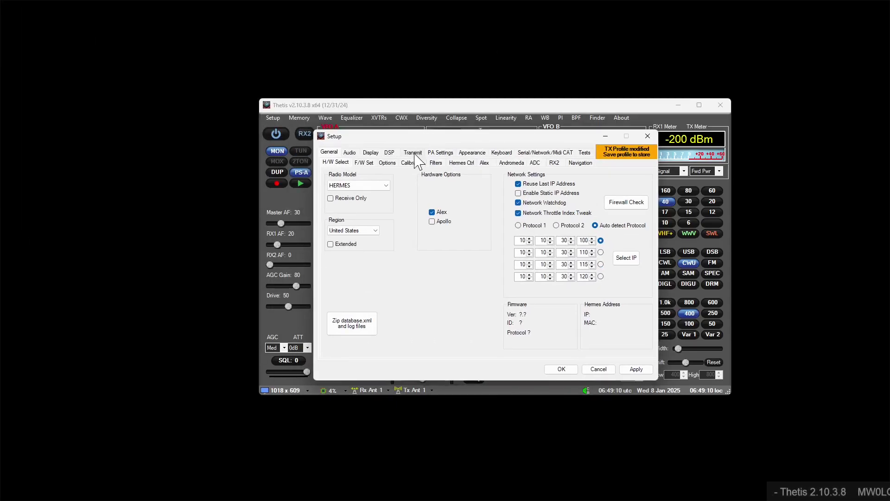
{"action": "left_click", "coordinate": [410, 153]}
{"action": "left_click", "coordinate": [376, 175]}
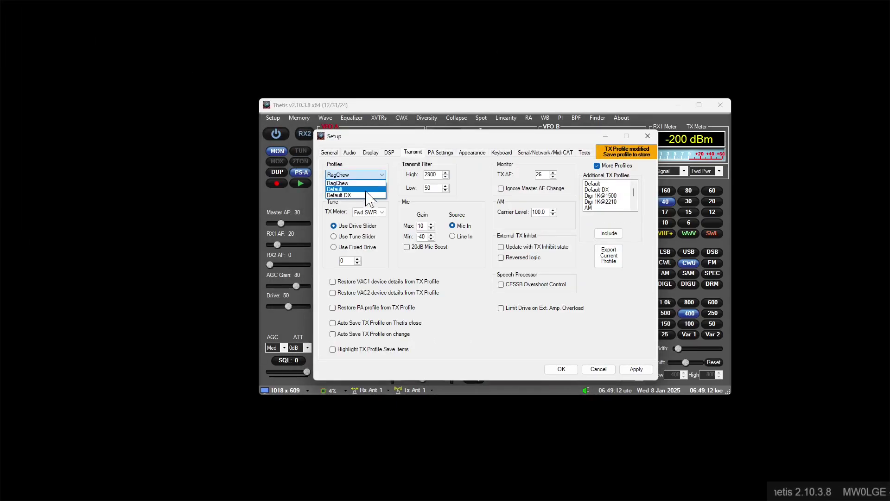
{"action": "left_click", "coordinate": [383, 175]}
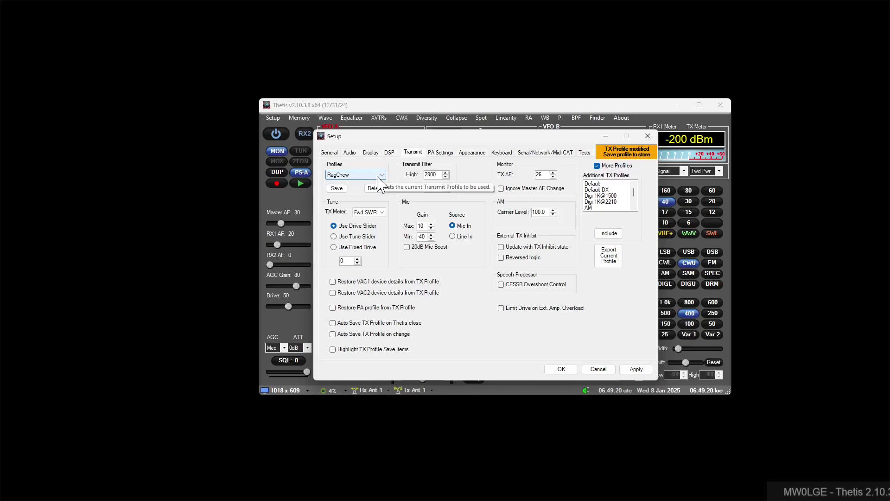
{"action": "left_click", "coordinate": [648, 136]}
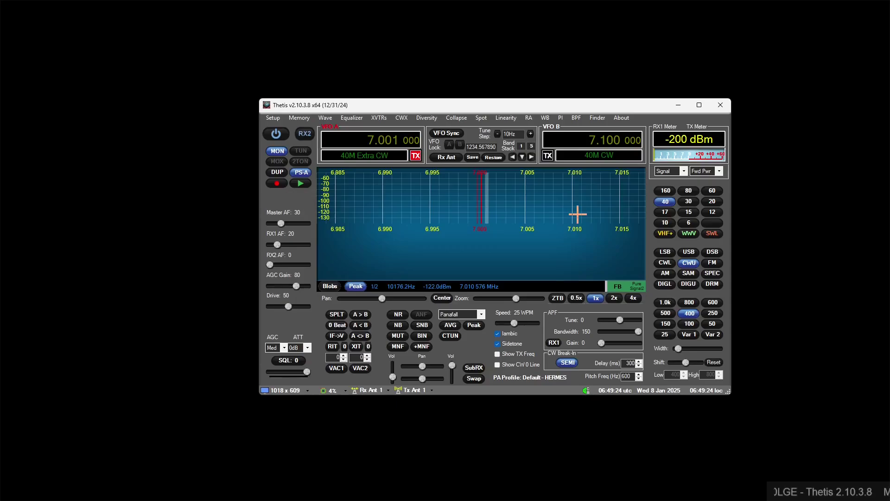